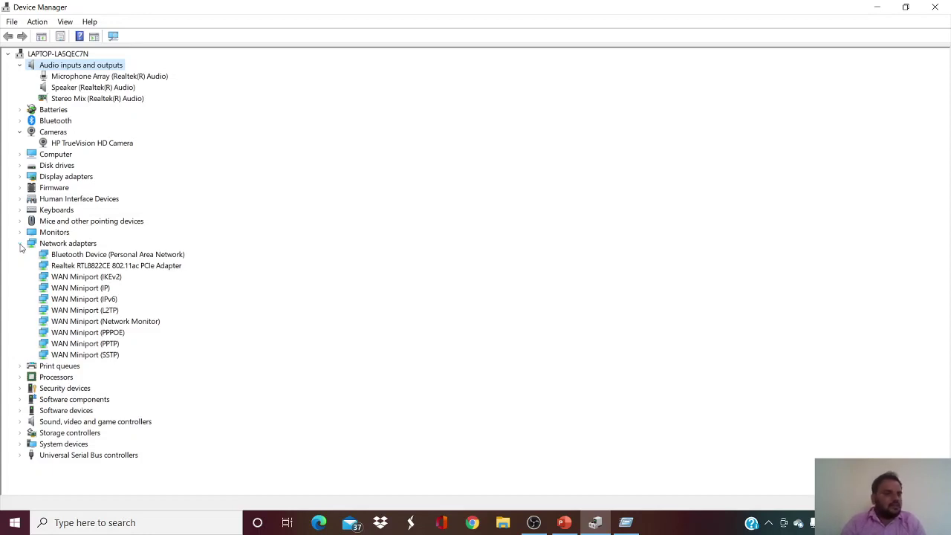
Show the devices under Network adapters, and switch to PowerPoint to view slide 9 on the Update Driver step
{"action": "left_click", "coordinate": [20, 243]}
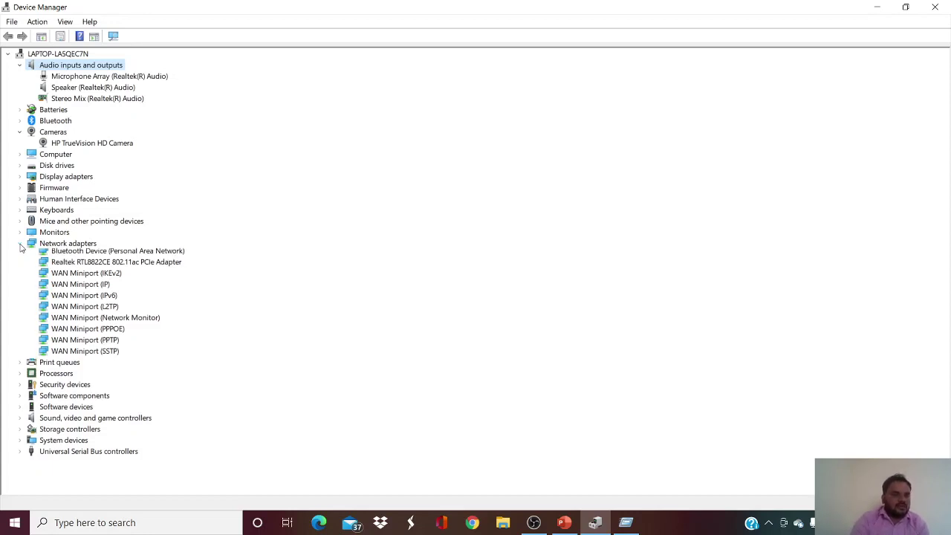
{"action": "left_click", "coordinate": [20, 243]}
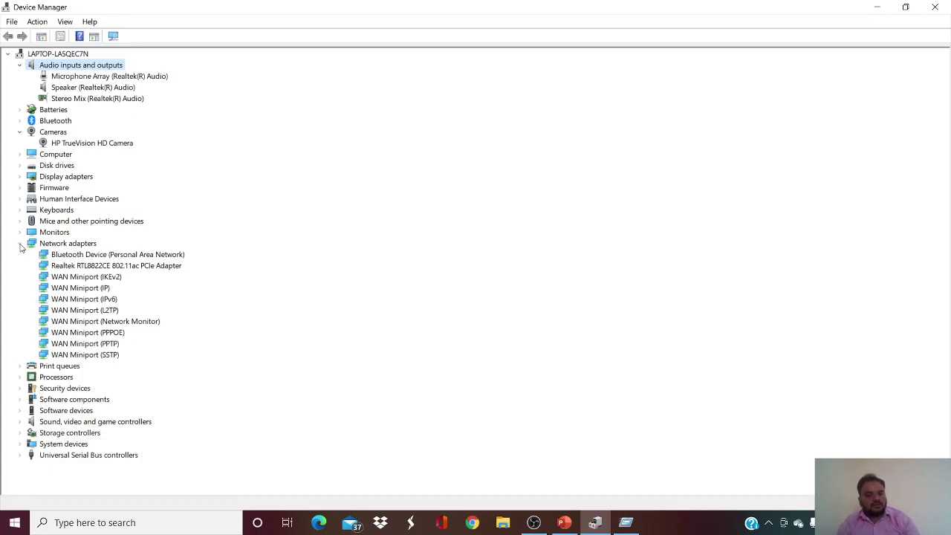
{"action": "key", "text": "alt+Tab"}
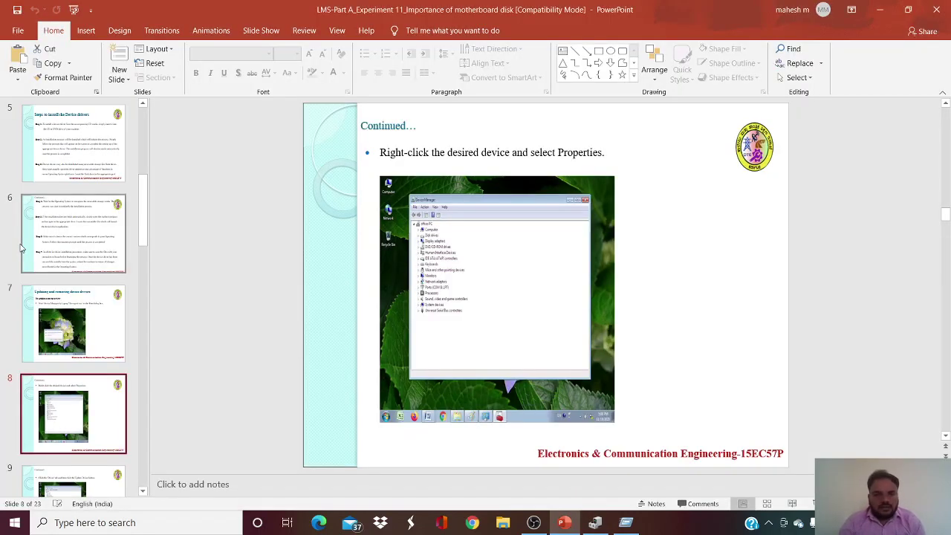
{"action": "key", "text": "Down"}
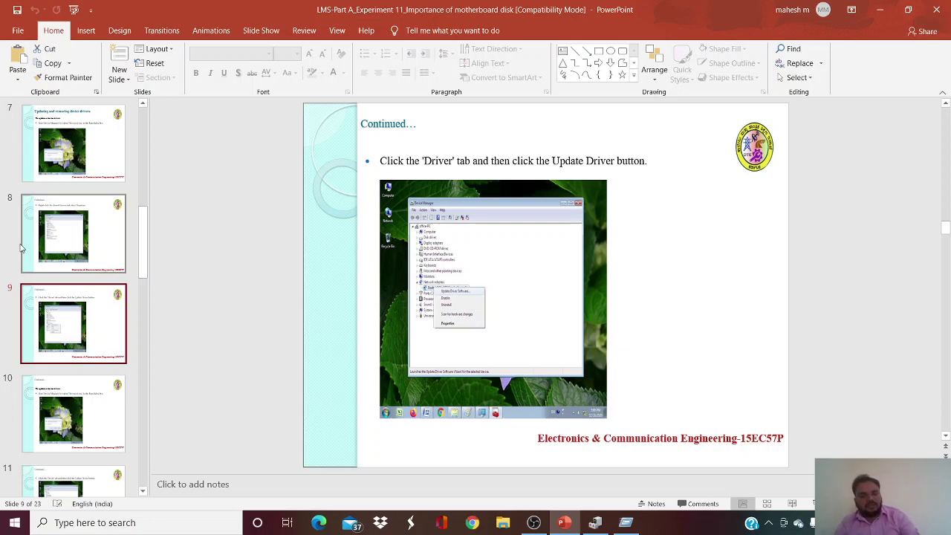
Switch to Device Manager and start a driver update for the Realtek RTL8822CE 802.11ac PCIe Adapter, choosing to browse the computer for drivers
{"action": "key", "text": "alt+Tab"}
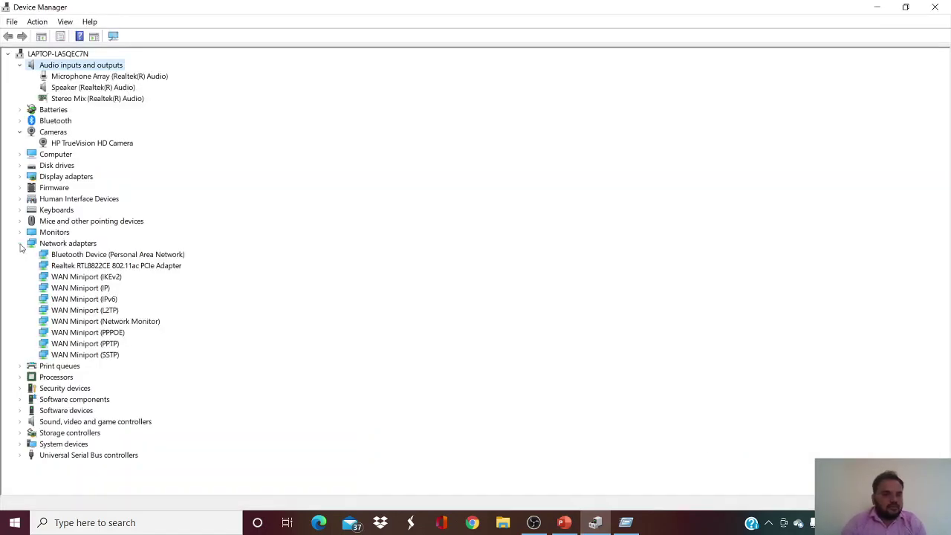
{"action": "left_click", "coordinate": [114, 268]}
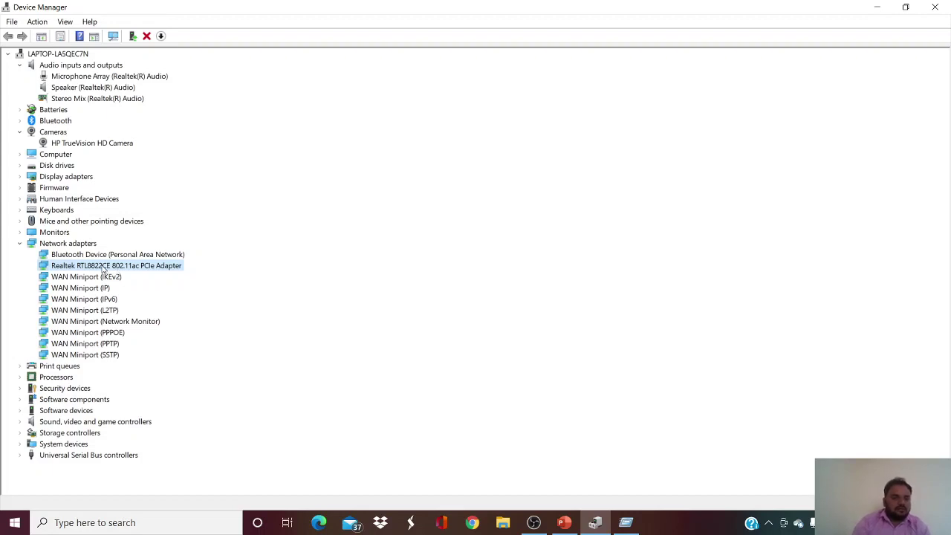
{"action": "right_click", "coordinate": [103, 270]}
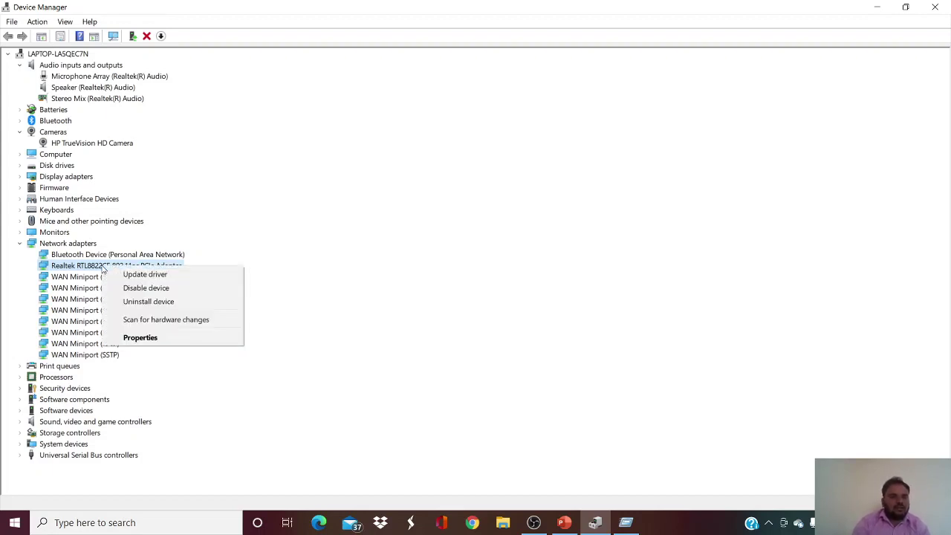
{"action": "left_click", "coordinate": [166, 275]}
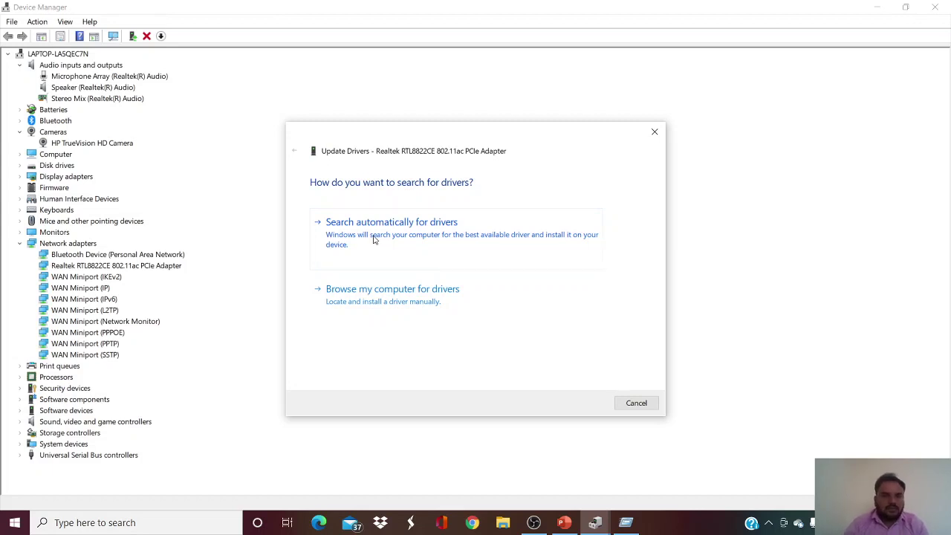
{"action": "left_click", "coordinate": [478, 297]}
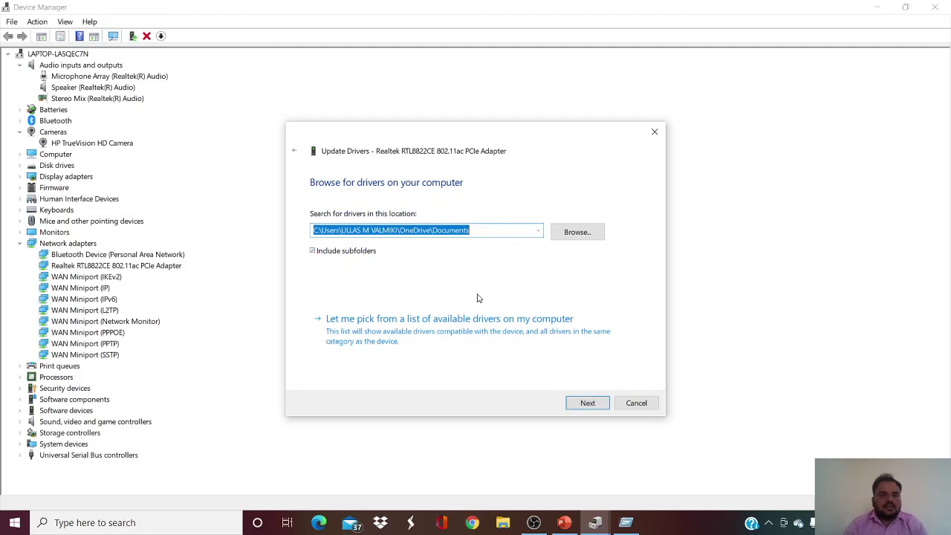
{"action": "left_click", "coordinate": [295, 153]}
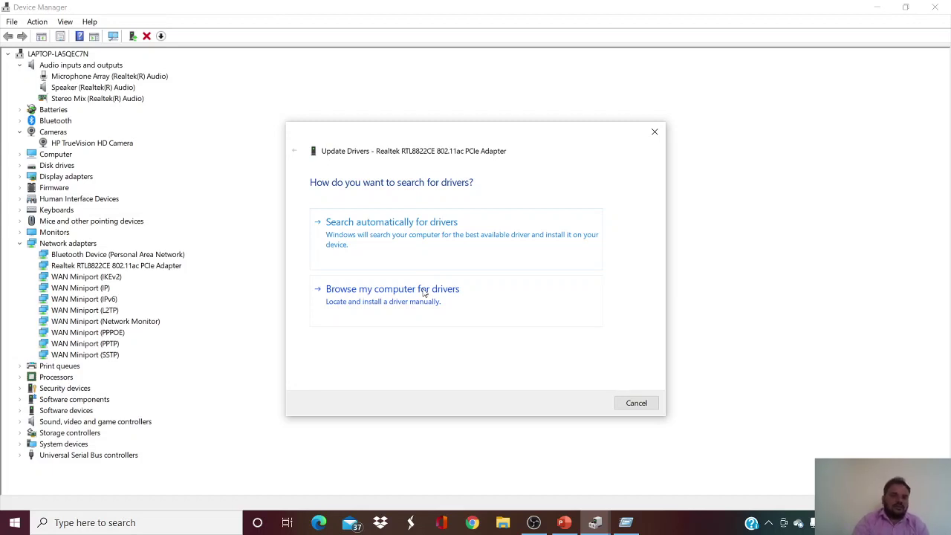
{"action": "left_click", "coordinate": [424, 293]}
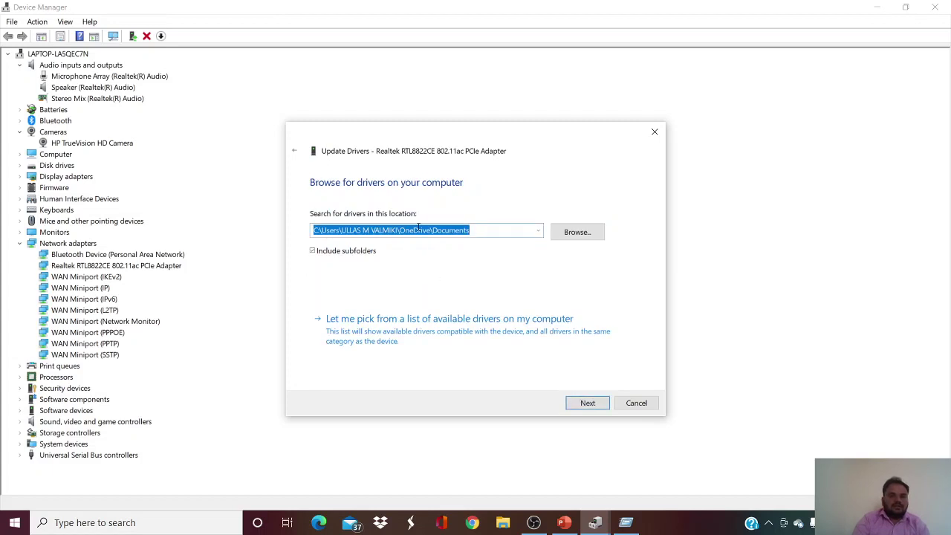
Look through the folders and drives under This PC as possible driver locations, and cancel the driver update
{"action": "left_click", "coordinate": [577, 233]}
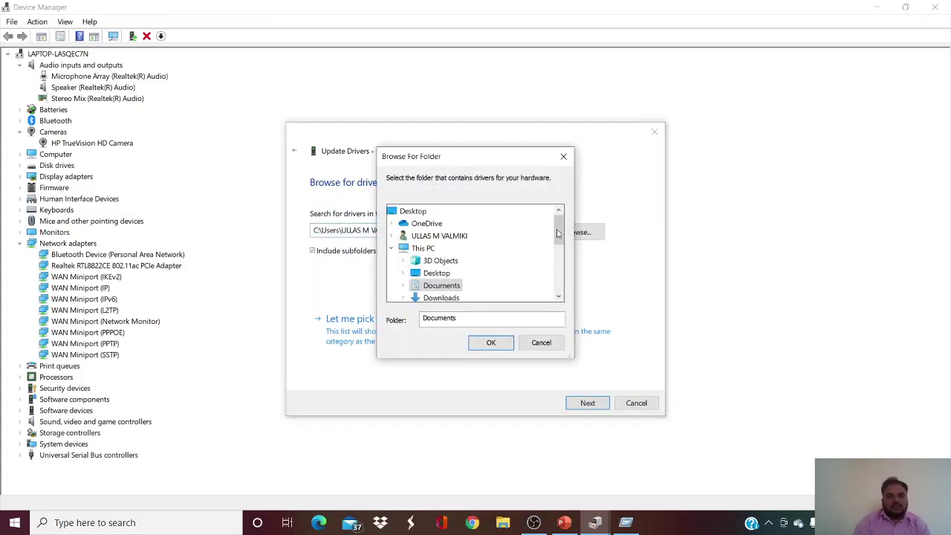
{"action": "left_click", "coordinate": [559, 295]}
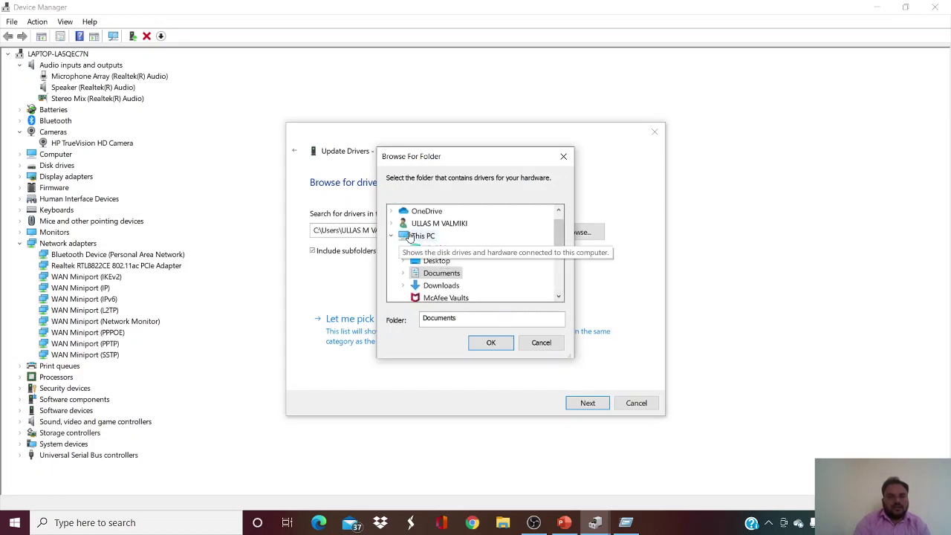
{"action": "left_click", "coordinate": [414, 236]}
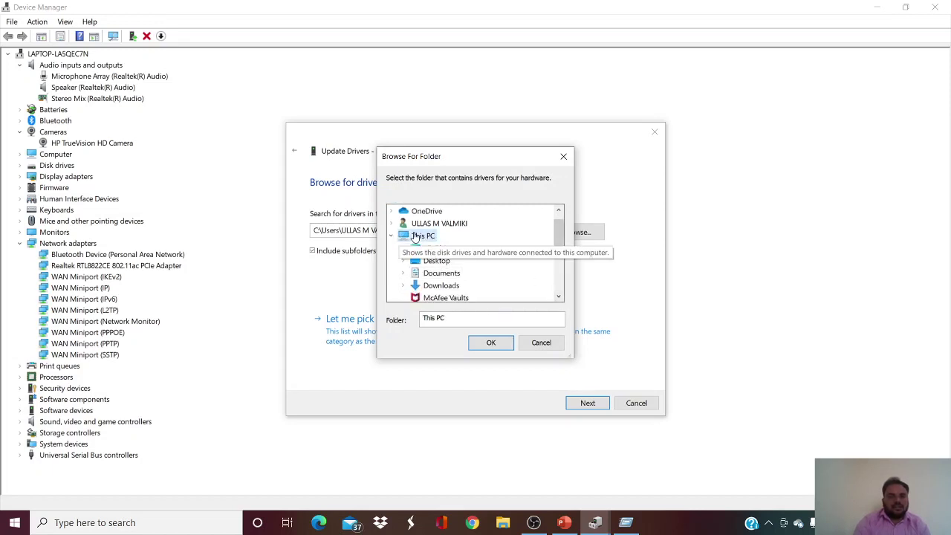
{"action": "left_click", "coordinate": [559, 298]}
{"action": "left_click", "coordinate": [558, 298]}
{"action": "left_click", "coordinate": [558, 298]}
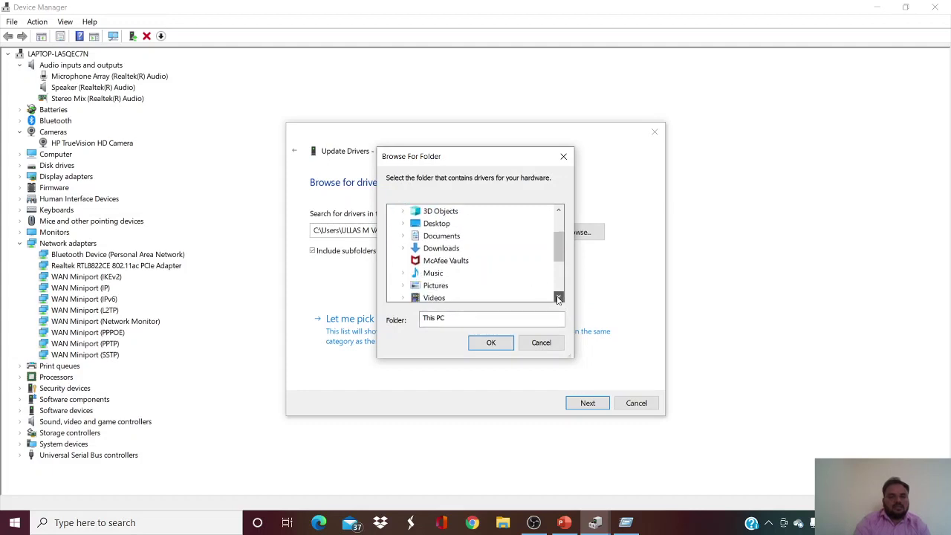
{"action": "left_click", "coordinate": [559, 298]}
{"action": "left_click", "coordinate": [558, 298]}
{"action": "left_click", "coordinate": [558, 298]}
{"action": "left_click", "coordinate": [558, 298]}
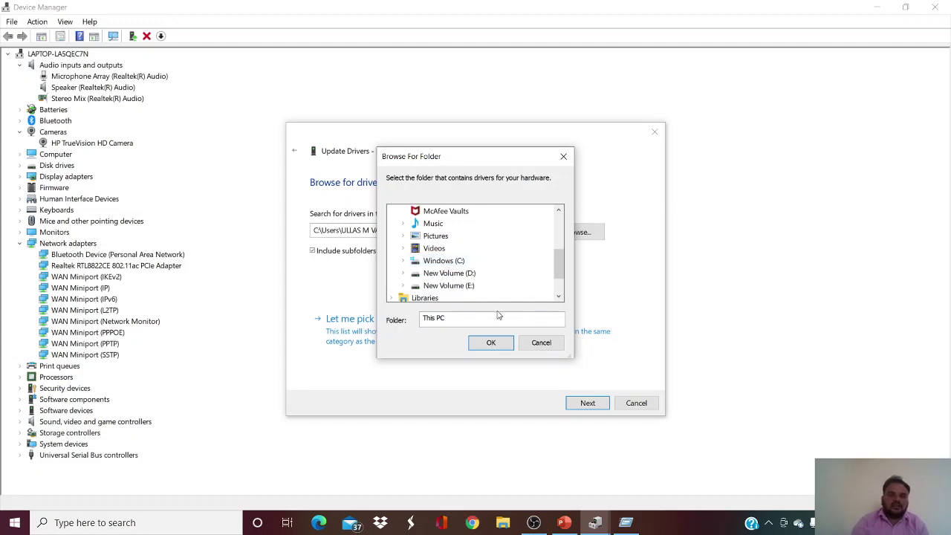
{"action": "left_click", "coordinate": [541, 343]}
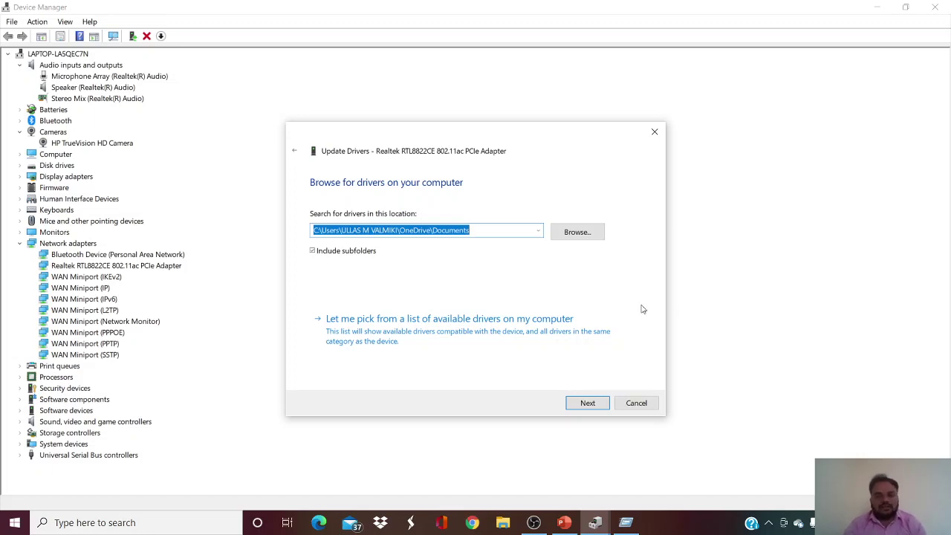
{"action": "left_click", "coordinate": [628, 406]}
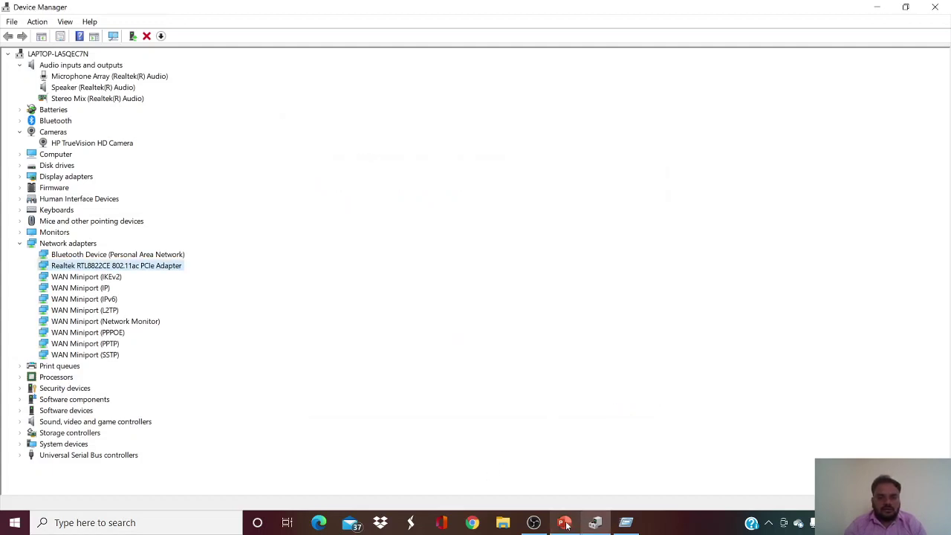
Switch to PowerPoint and review slides 7 and 8 on starting Device Manager and opening a device's properties
{"action": "left_click", "coordinate": [564, 523]}
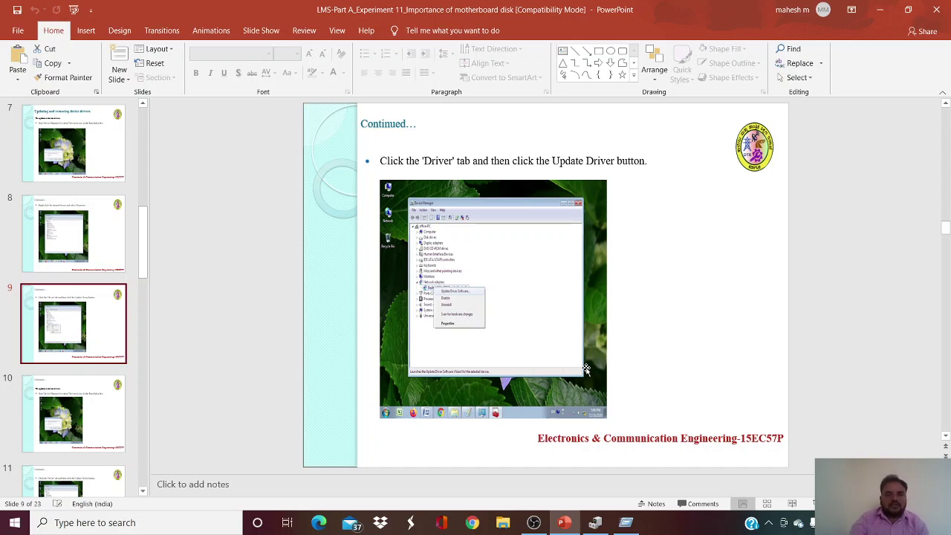
{"action": "scroll", "coordinate": [586, 369], "scroll_direction": "up", "scroll_amount": 2}
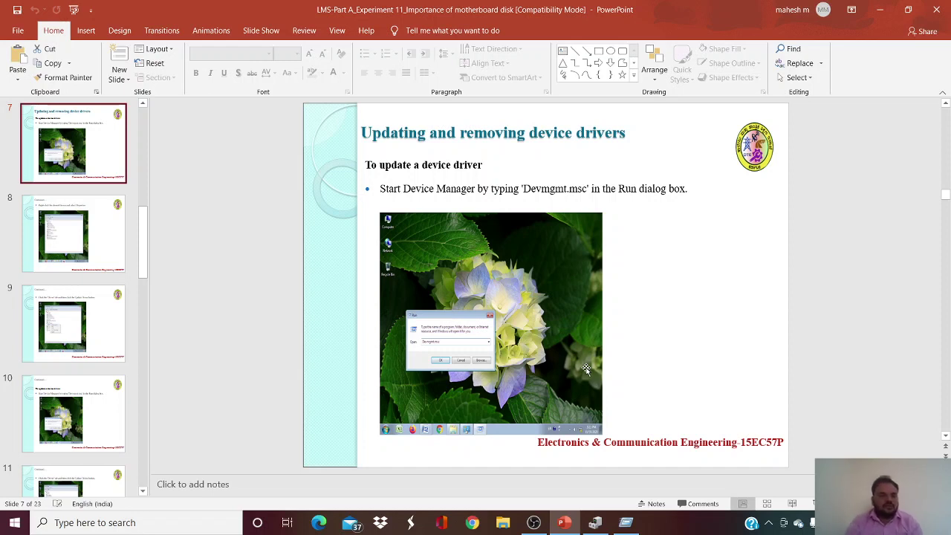
{"action": "left_click", "coordinate": [123, 524]}
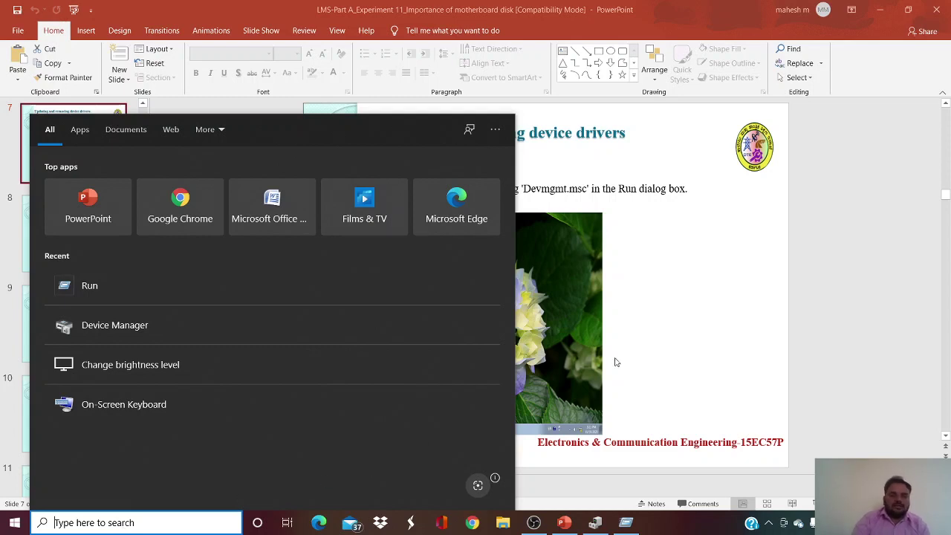
{"action": "left_click", "coordinate": [637, 348]}
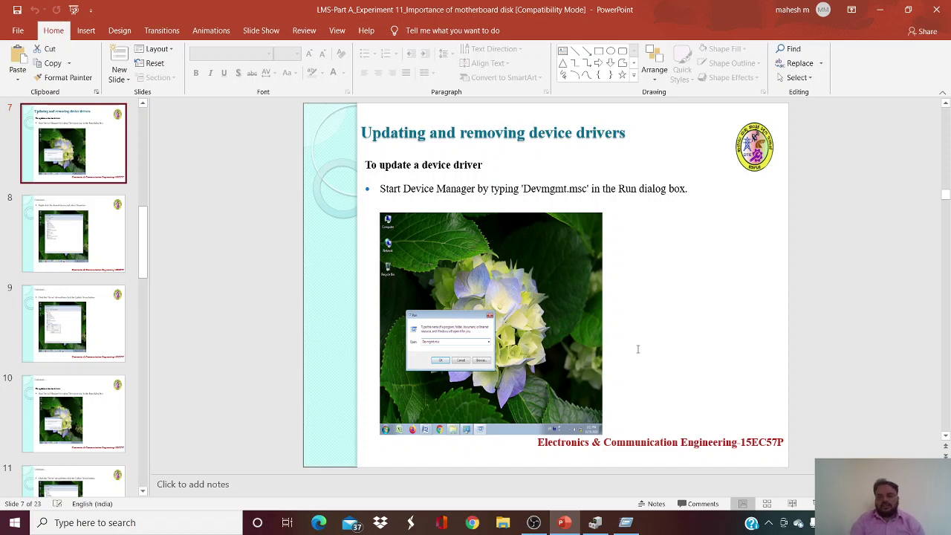
{"action": "scroll", "coordinate": [638, 349], "scroll_direction": "down", "scroll_amount": 1}
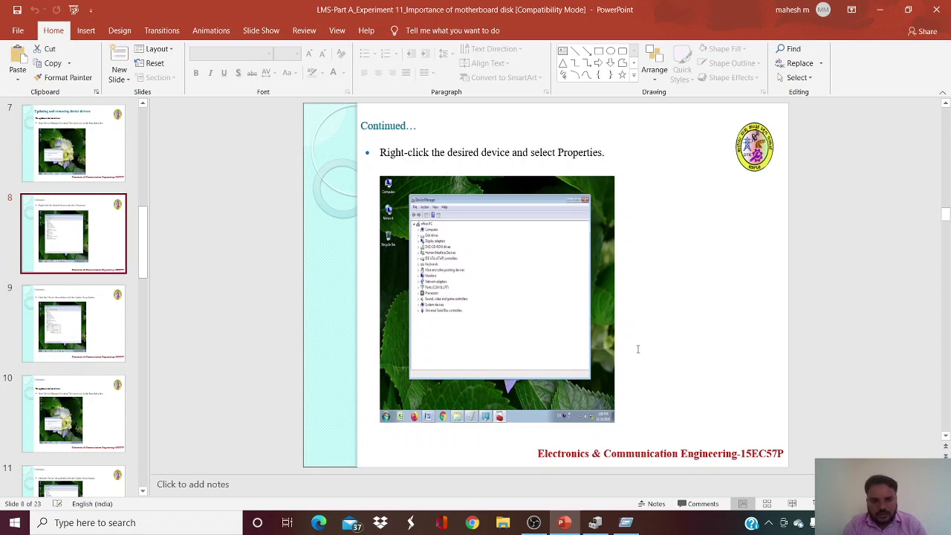
Switch to Device Manager, show the driver search options for updating the Realtek RTL8822CE adapter under Network adapters, and close them
{"action": "left_click", "coordinate": [600, 523]}
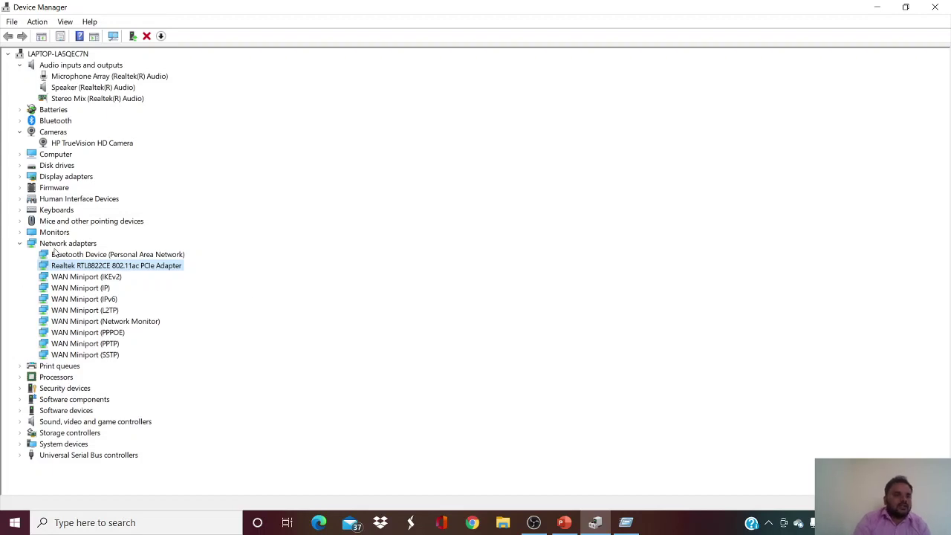
{"action": "left_click", "coordinate": [21, 243]}
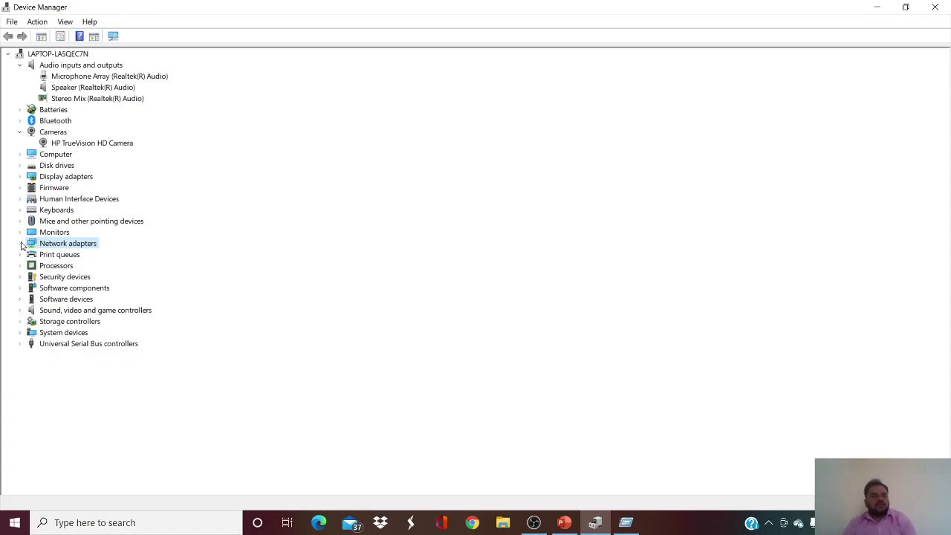
{"action": "left_click", "coordinate": [20, 244]}
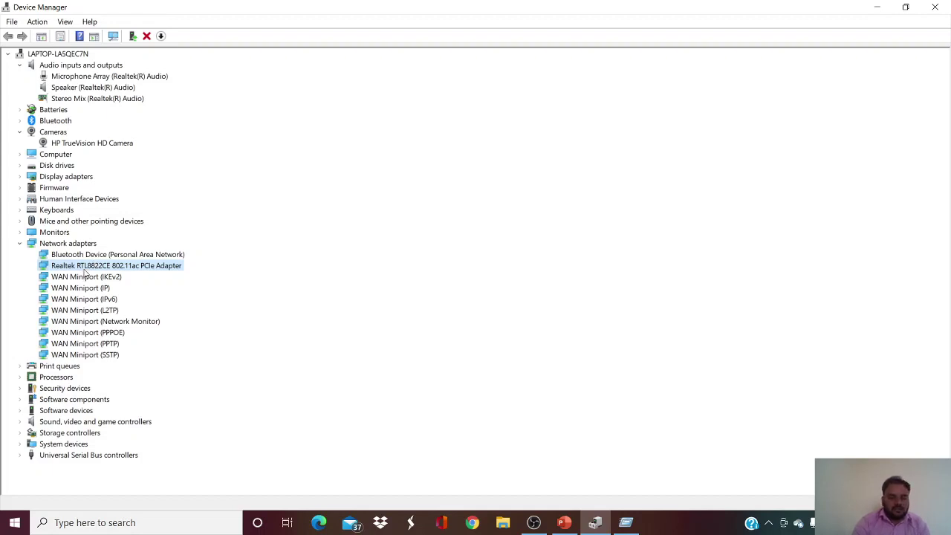
{"action": "right_click", "coordinate": [85, 272]}
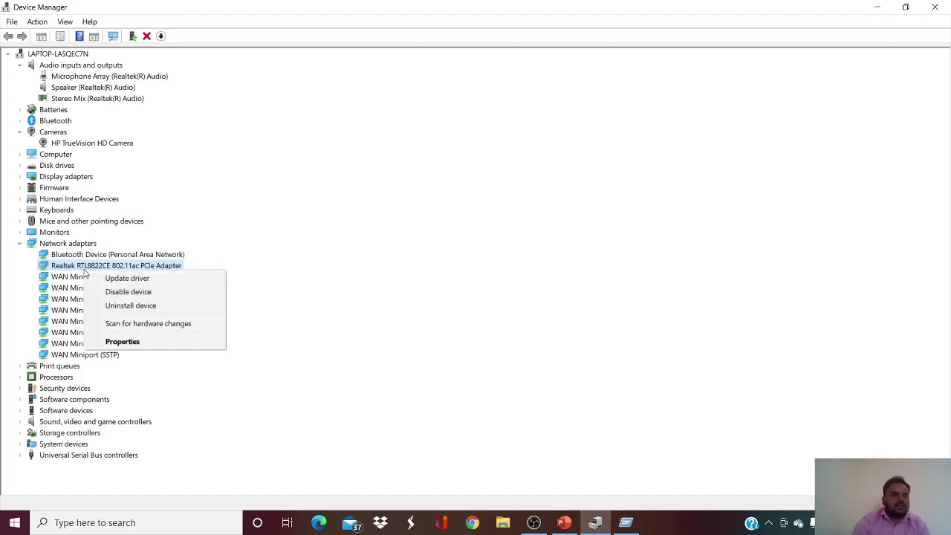
{"action": "left_click", "coordinate": [128, 280]}
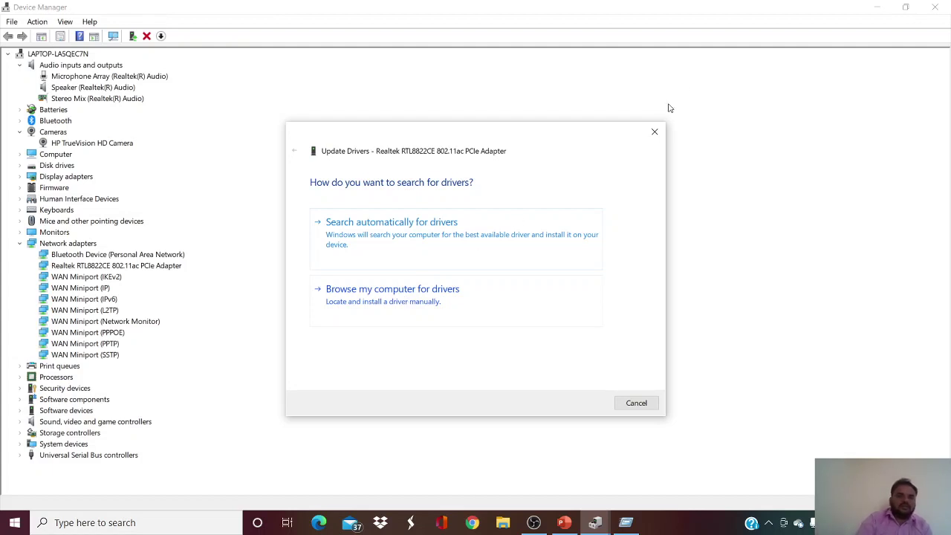
{"action": "left_click", "coordinate": [654, 132]}
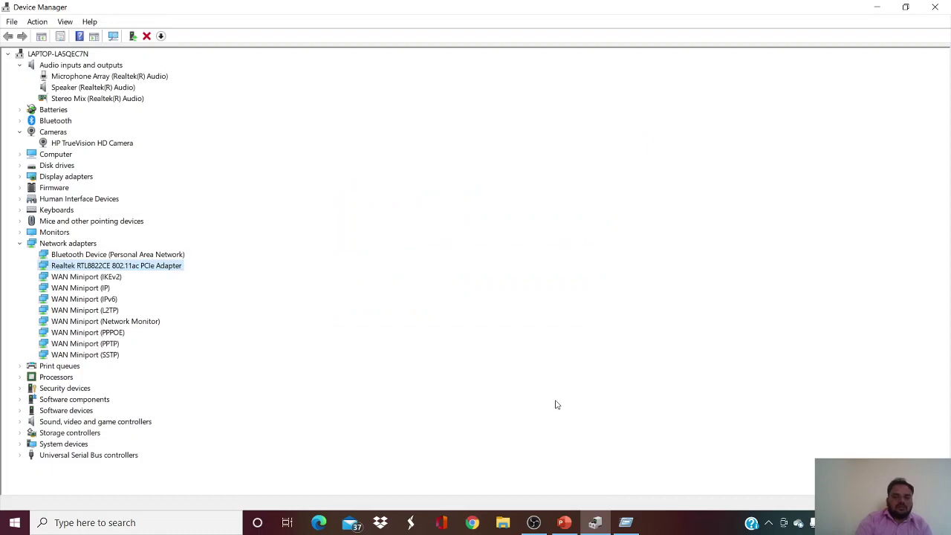
Switch to PowerPoint and review the driver update instructions from slide 8 through slide 11, ending on slide 8
{"action": "left_click", "coordinate": [566, 524]}
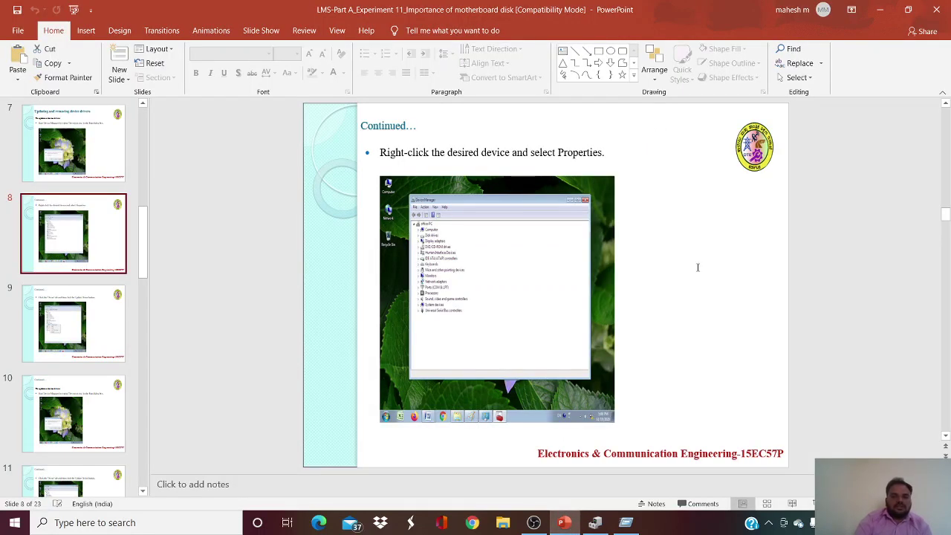
{"action": "scroll", "coordinate": [697, 268], "scroll_direction": "down", "scroll_amount": 2}
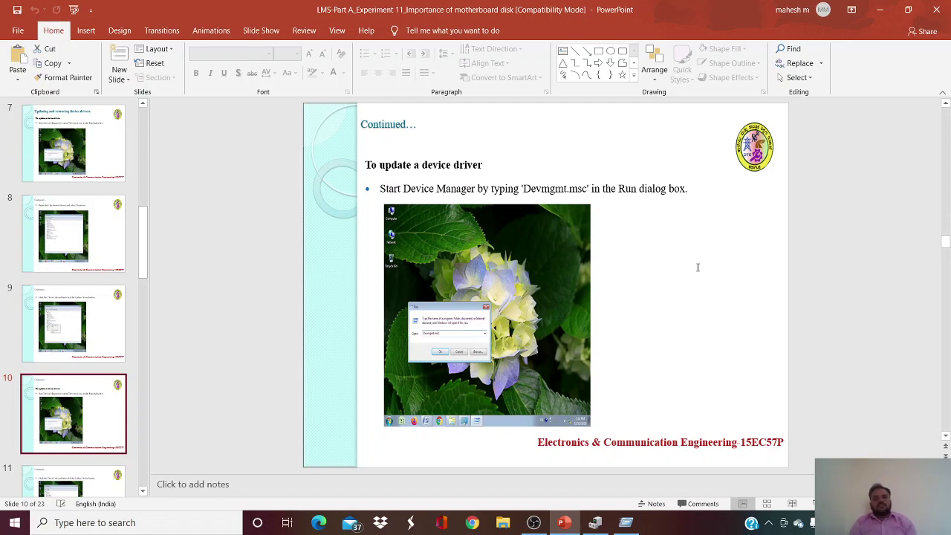
{"action": "scroll", "coordinate": [697, 268], "scroll_direction": "down", "scroll_amount": 1}
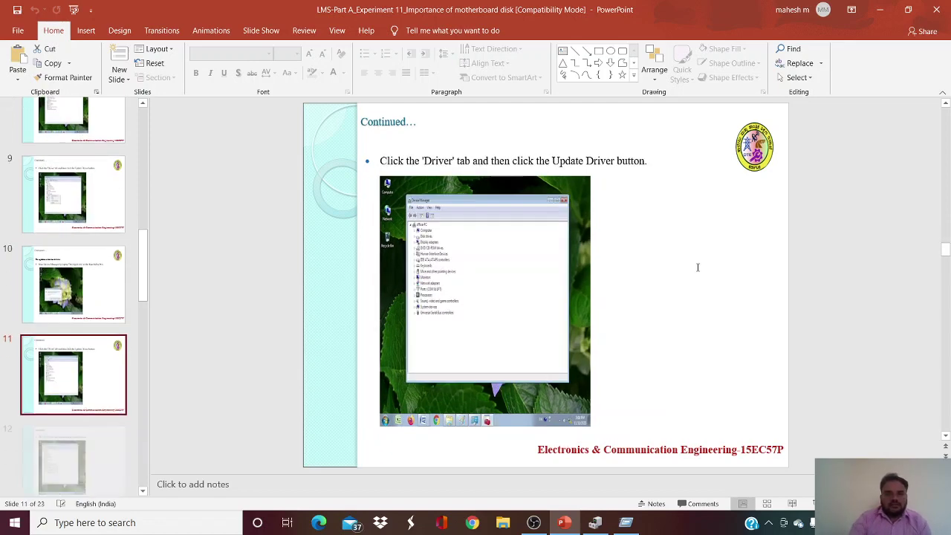
{"action": "scroll", "coordinate": [698, 268], "scroll_direction": "up", "scroll_amount": 1}
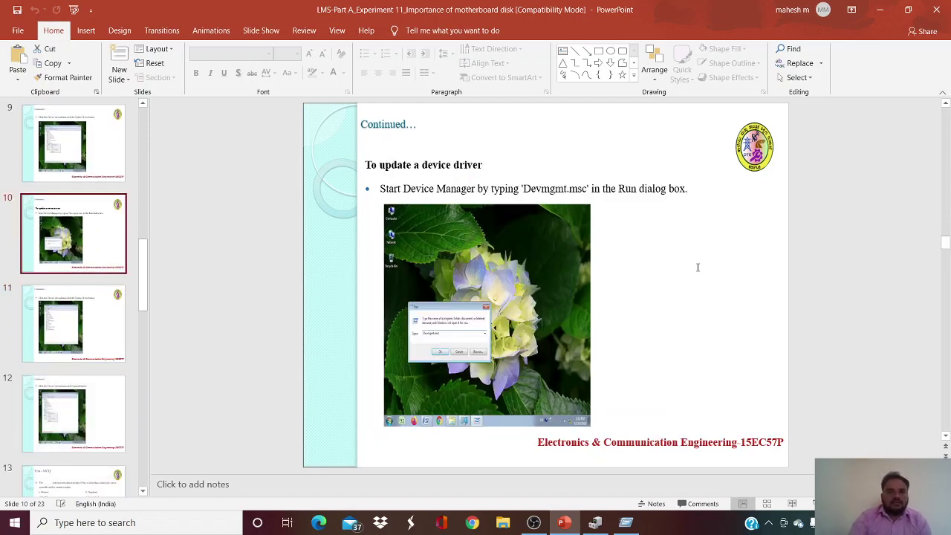
{"action": "scroll", "coordinate": [698, 267], "scroll_direction": "up", "scroll_amount": 1}
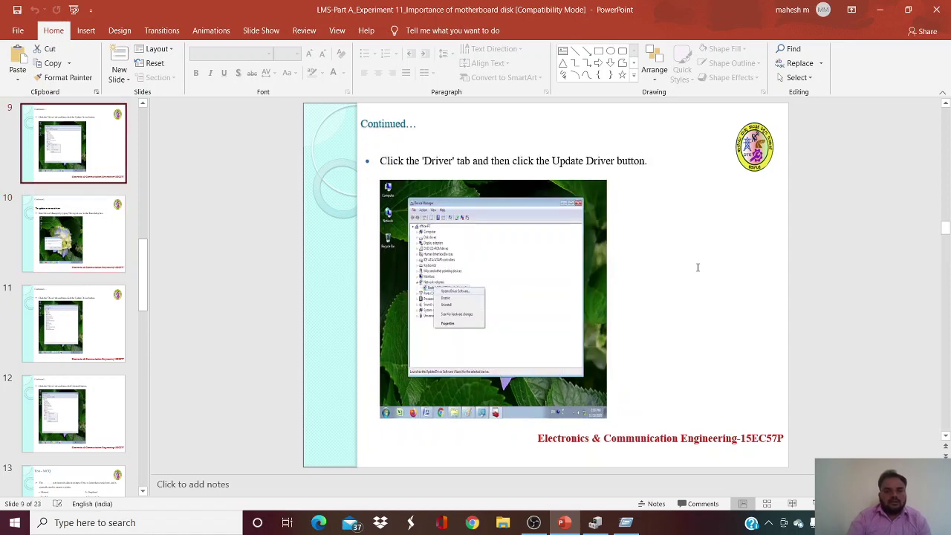
{"action": "scroll", "coordinate": [697, 268], "scroll_direction": "up", "scroll_amount": 1}
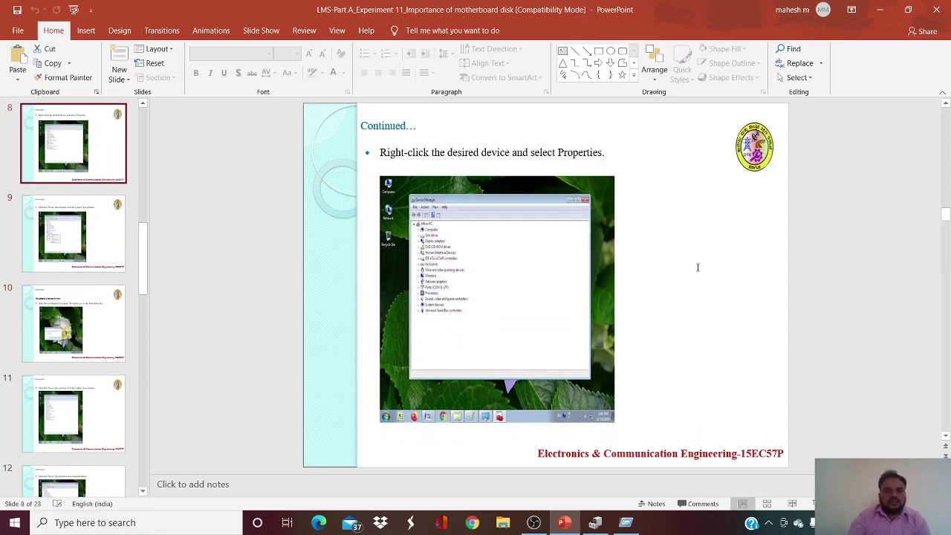
Review slides 7 through 9 on starting Device Manager, opening a device's properties and updating its driver
{"action": "scroll", "coordinate": [697, 267], "scroll_direction": "up", "scroll_amount": 1}
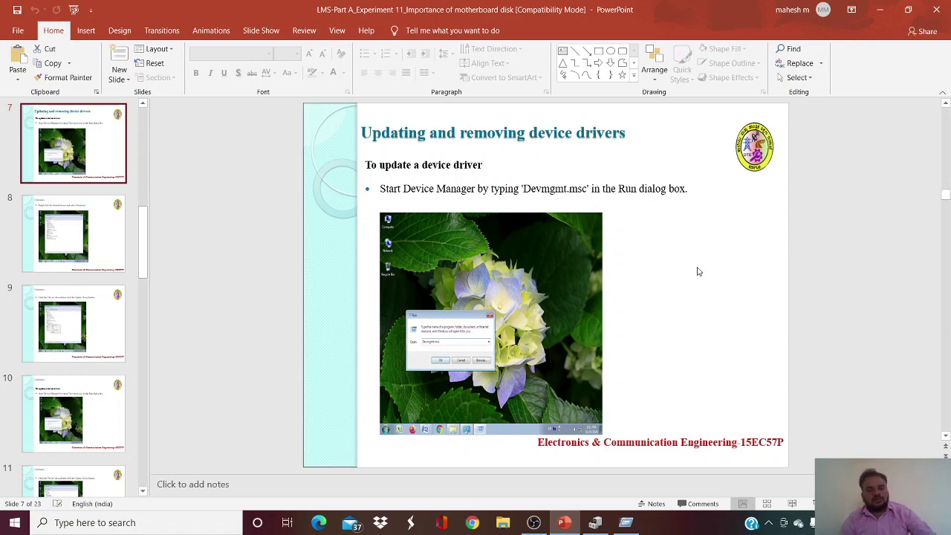
{"action": "scroll", "coordinate": [697, 271], "scroll_direction": "down", "scroll_amount": 2}
{"action": "key", "text": "ctrl+alt+v"}
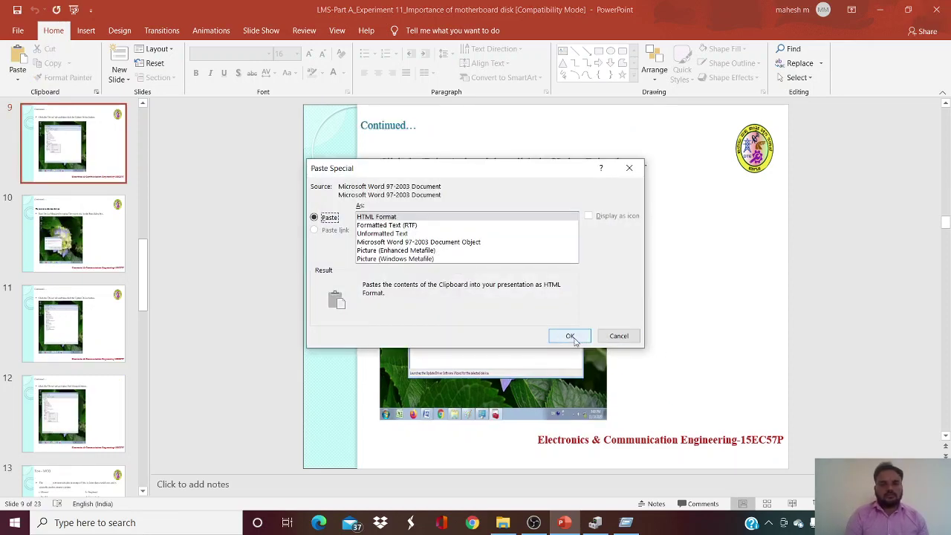
{"action": "left_click", "coordinate": [614, 336]}
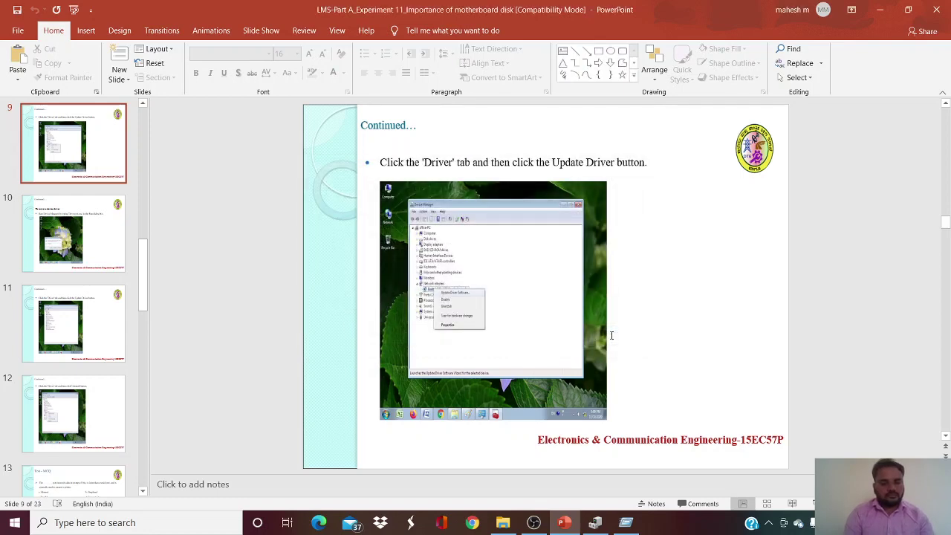
{"action": "key", "text": "ctrl+alt+v"}
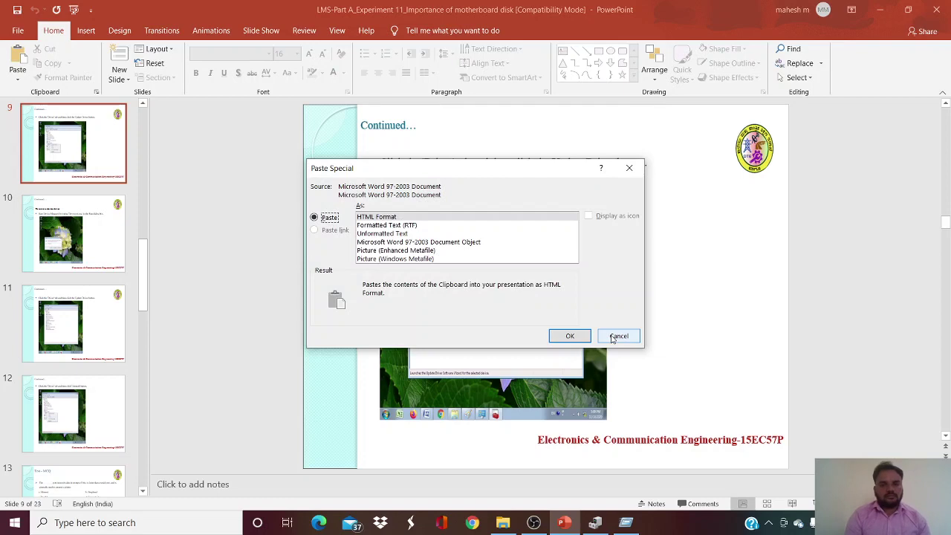
{"action": "left_click", "coordinate": [609, 338]}
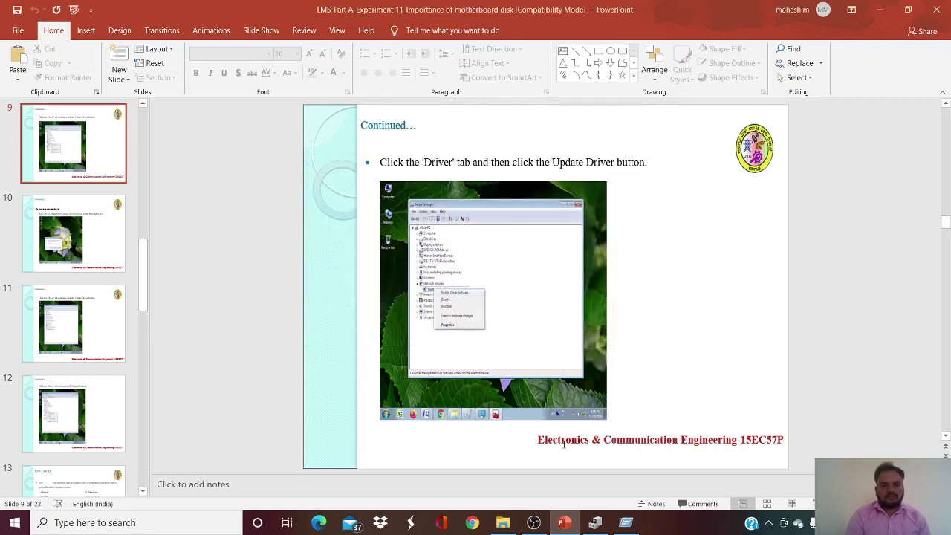
{"action": "left_click", "coordinate": [534, 523]}
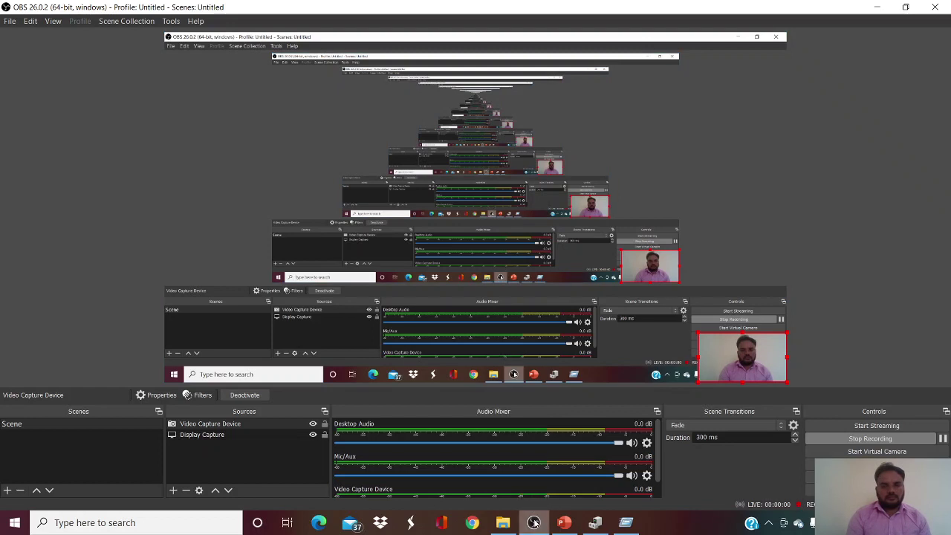
{"action": "mouse_move", "coordinate": [534, 523]}
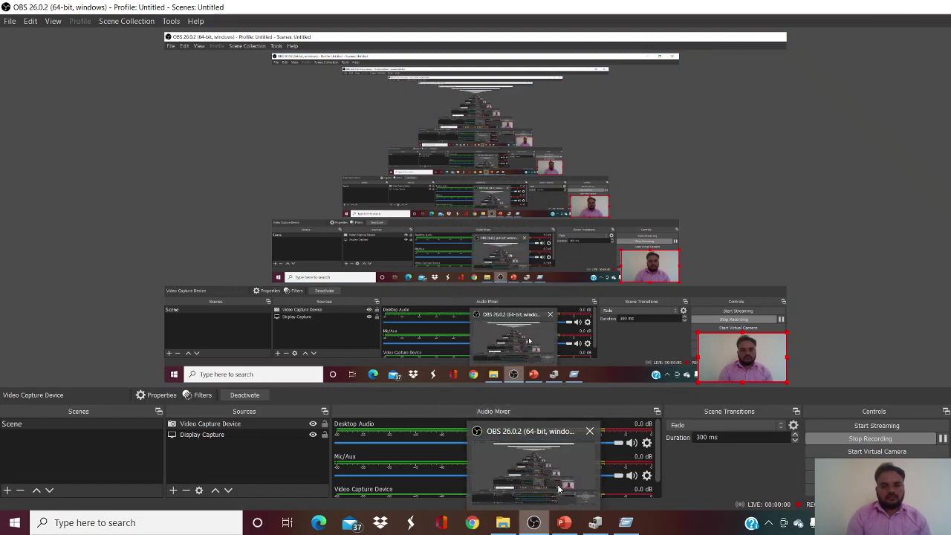
{"action": "left_click", "coordinate": [565, 524]}
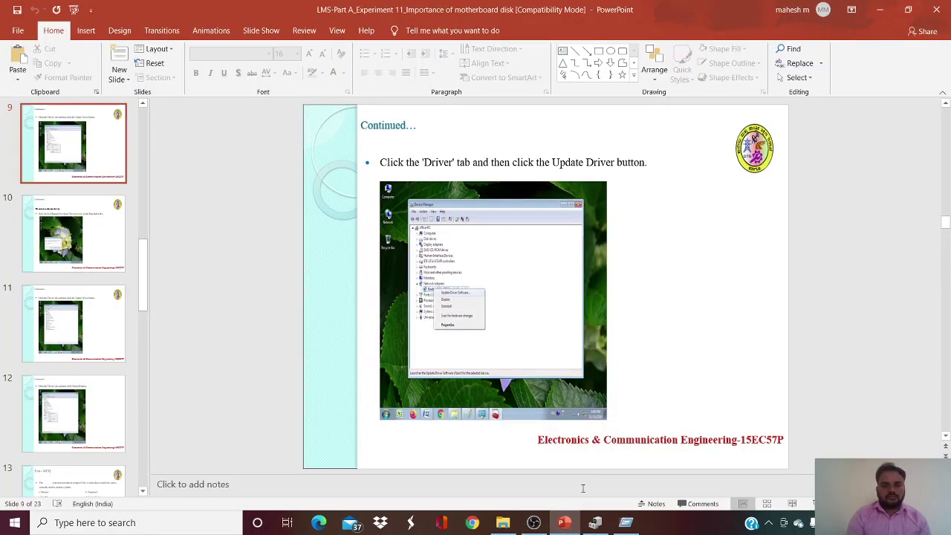
{"action": "mouse_move", "coordinate": [563, 523]}
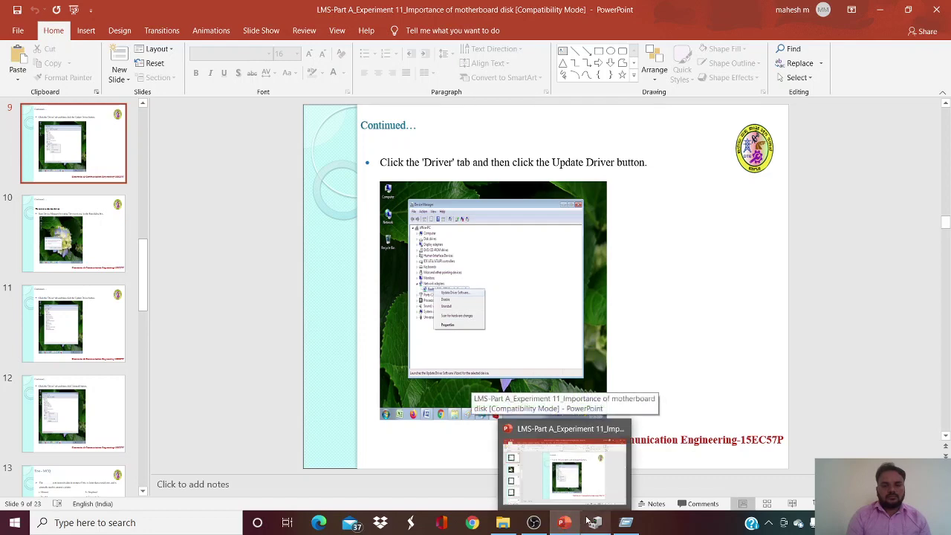
{"action": "left_click", "coordinate": [540, 525]}
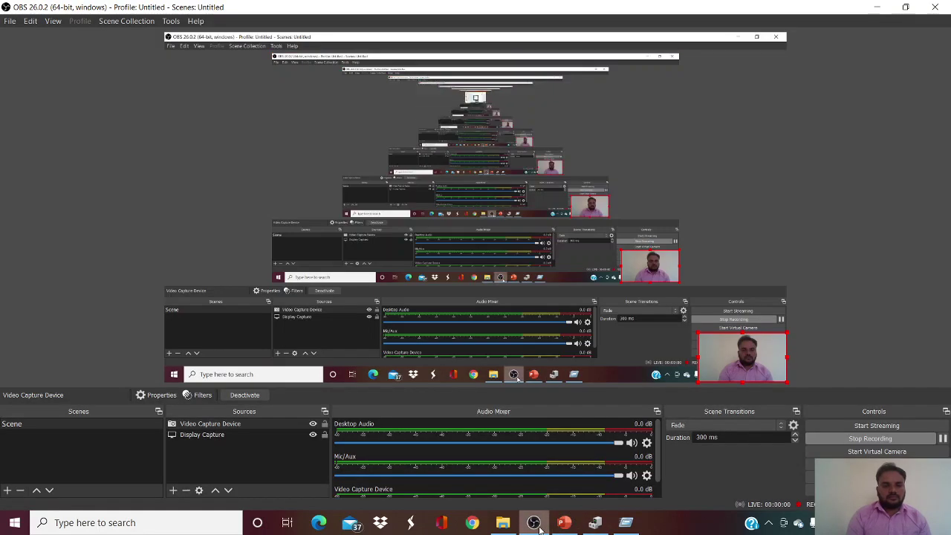